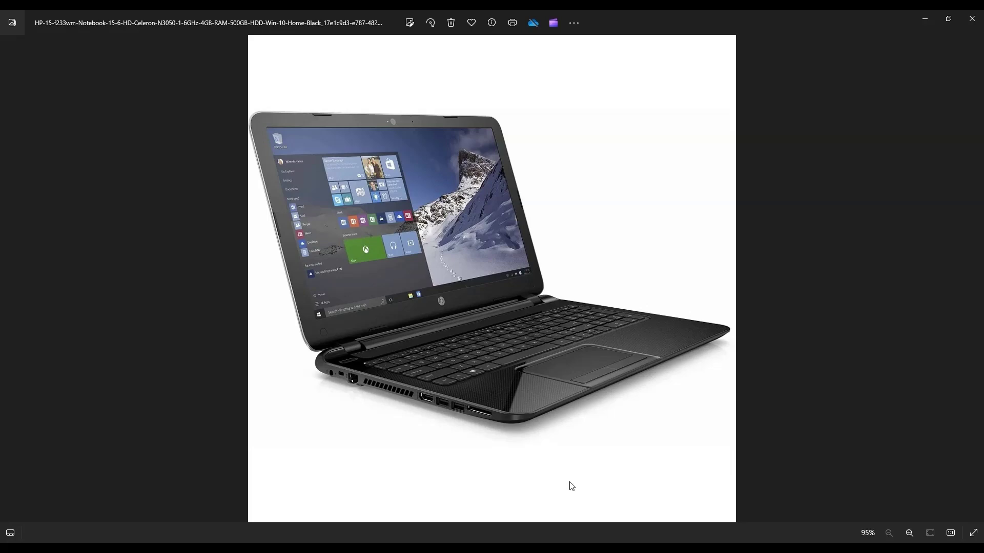
Step past the closed-lid photo to the laptop underside picture
key("Right")
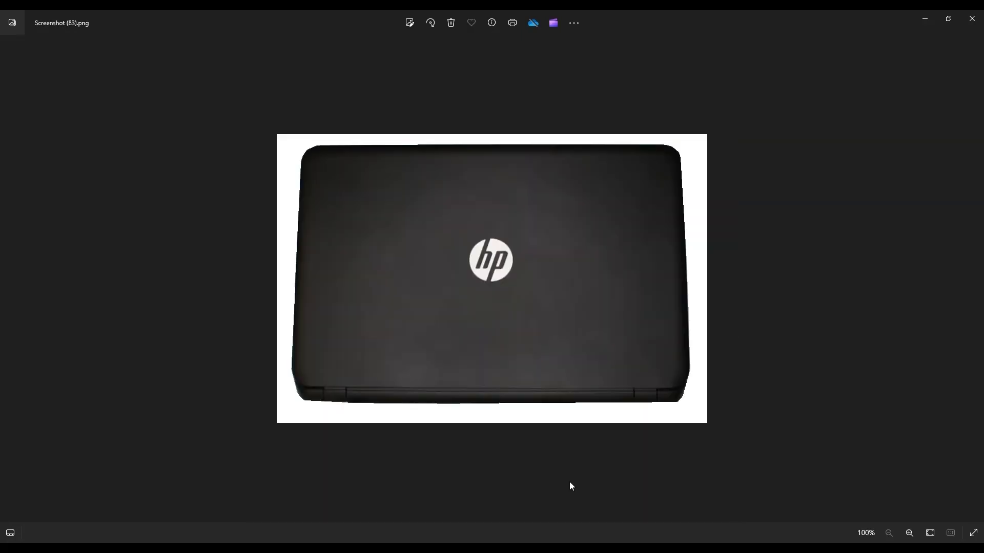
key("Right")
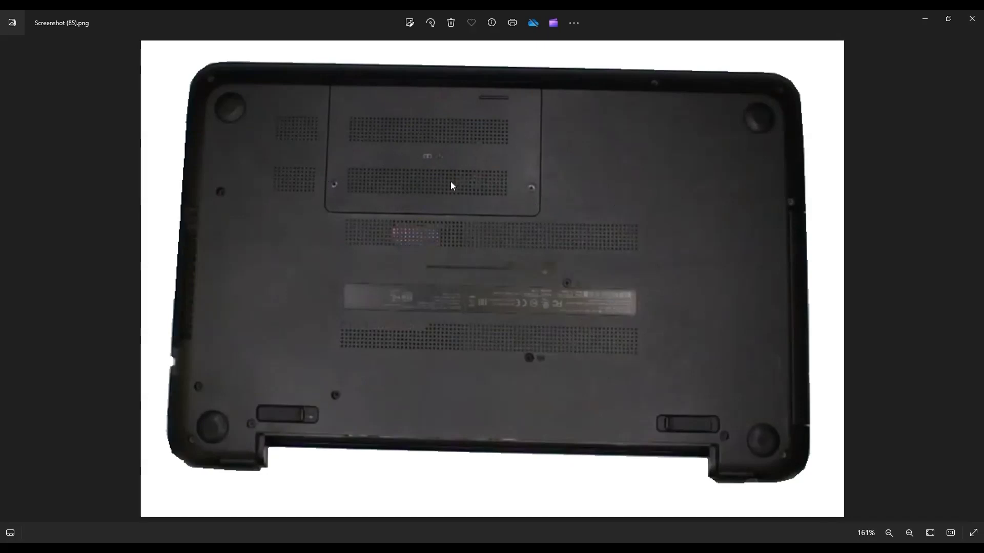
Move through the cover-removed underside photo to the arrow-marked keyboard-frame photo
key("Right")
scroll(488, 216, "up", 2)
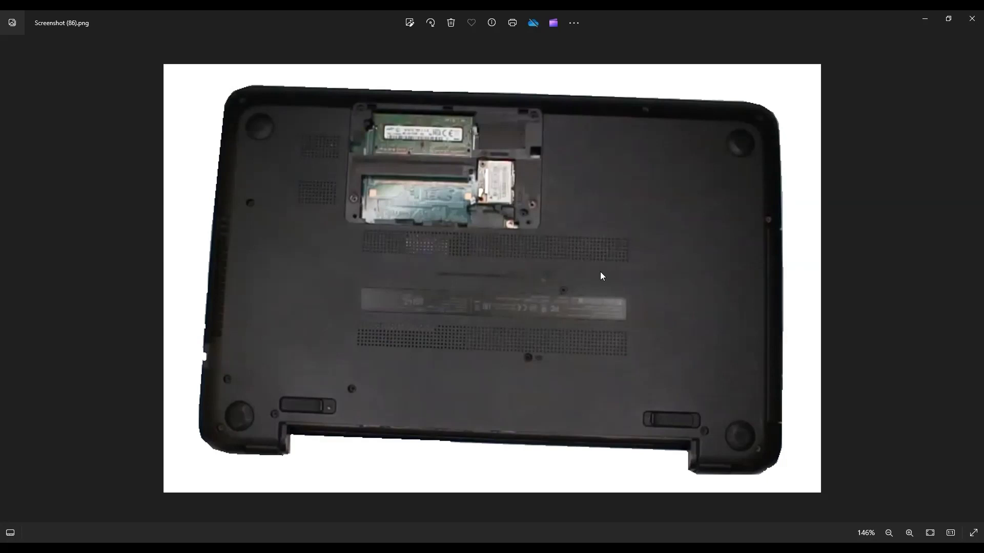
key("Right")
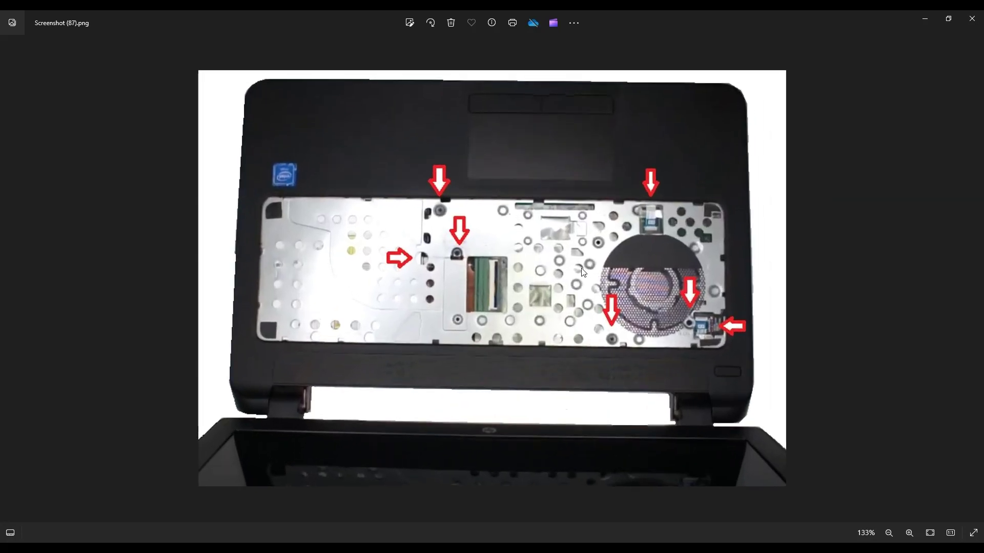
scroll(582, 271, "up", 1)
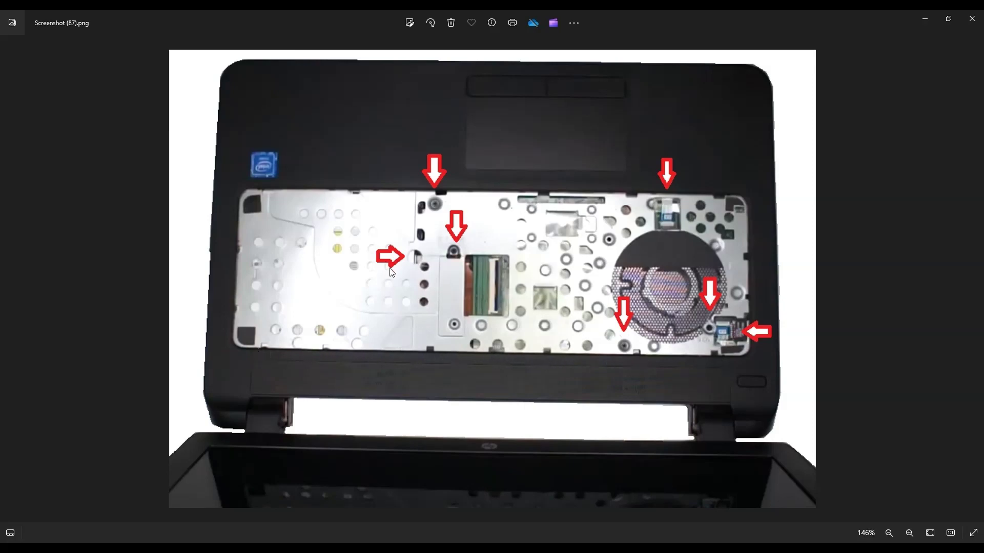
scroll(469, 275, "up", 2)
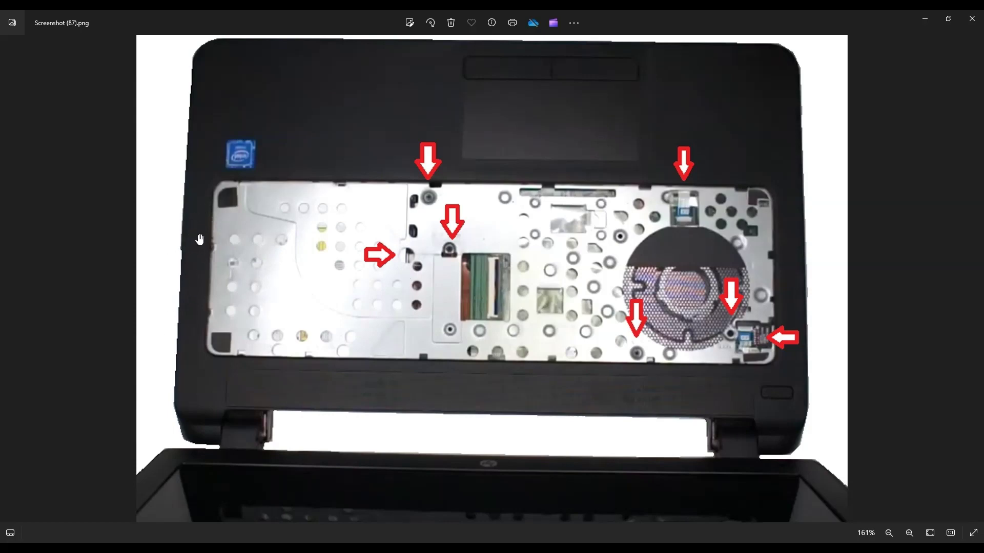
Show Screenshot (88).png, the underside with red arrows along the drive-bay edge
key("Right")
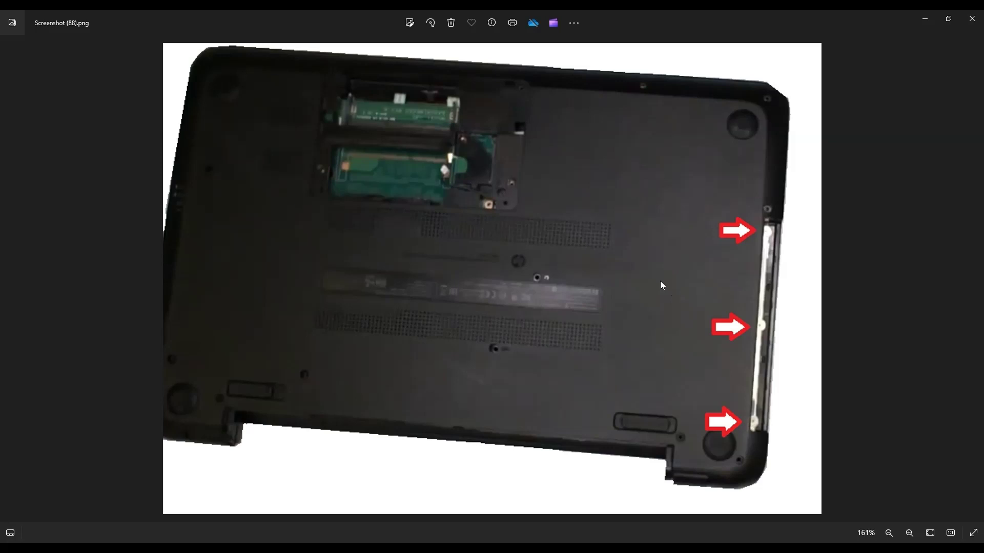
Go back to Screenshot (87).png with arrows around the fan screws and connectors
key("Left")
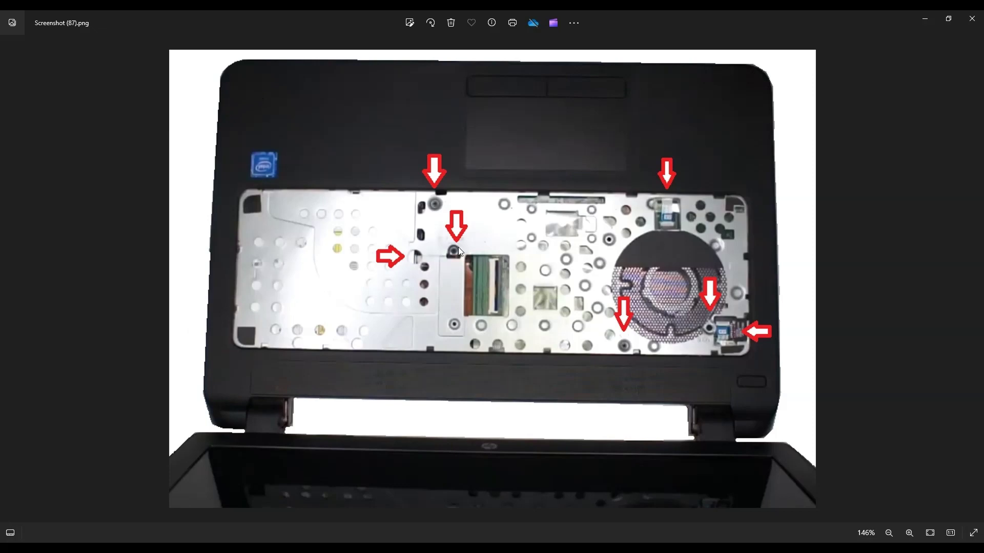
scroll(590, 323, "down", 2)
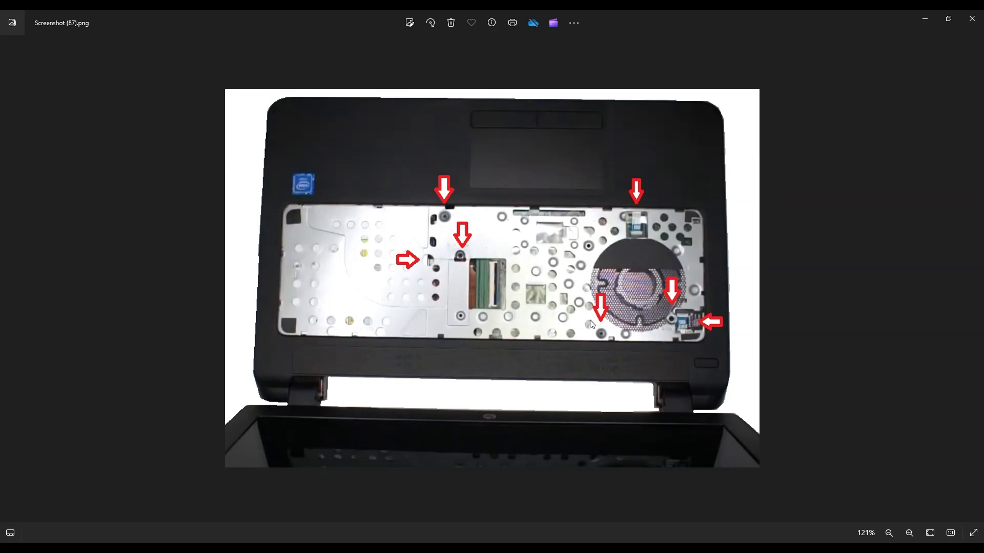
scroll(626, 430, "down", 3)
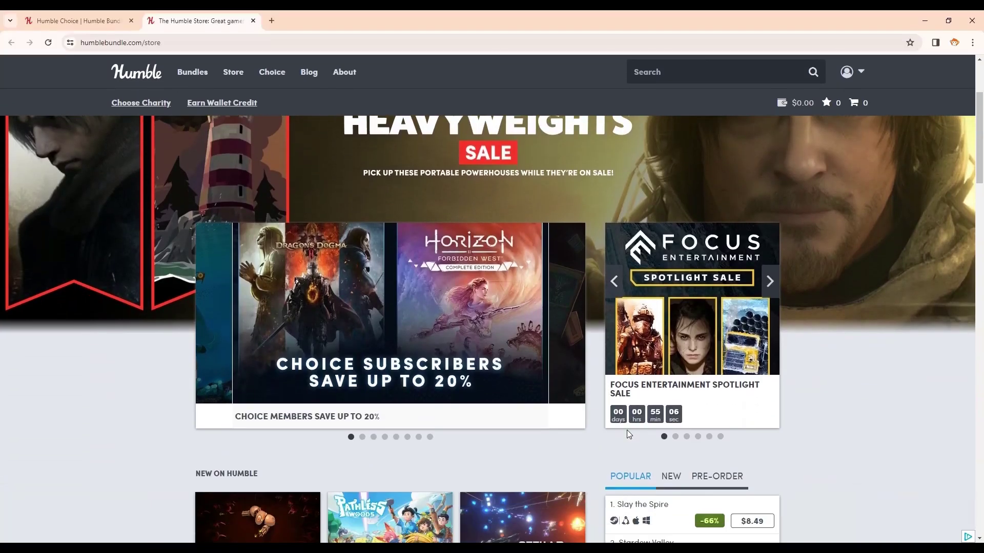
scroll(627, 430, "down", 1)
scroll(628, 432, "down", 1)
scroll(628, 433, "down", 2)
scroll(628, 432, "down", 1)
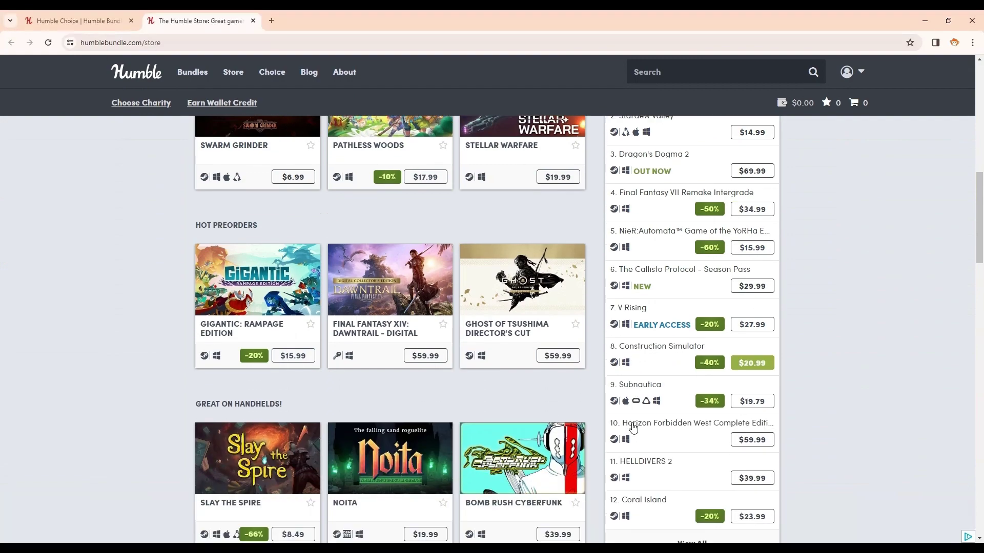
scroll(628, 433, "down", 1)
scroll(630, 428, "down", 2)
scroll(631, 428, "down", 2)
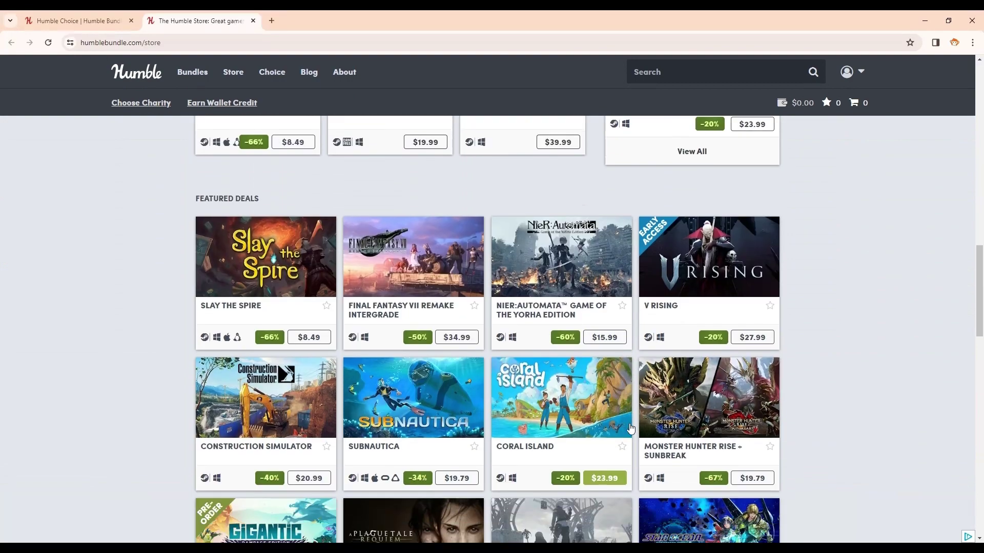
scroll(628, 428, "down", 1)
scroll(589, 296, "down", 1)
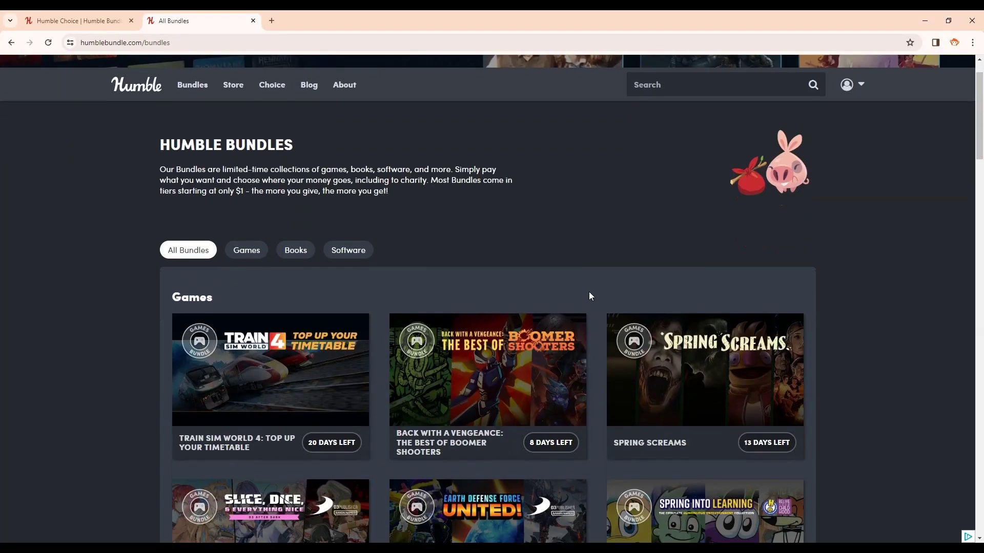
scroll(588, 296, "down", 1)
scroll(589, 296, "down", 1)
scroll(589, 291, "down", 1)
scroll(589, 291, "down", 1)
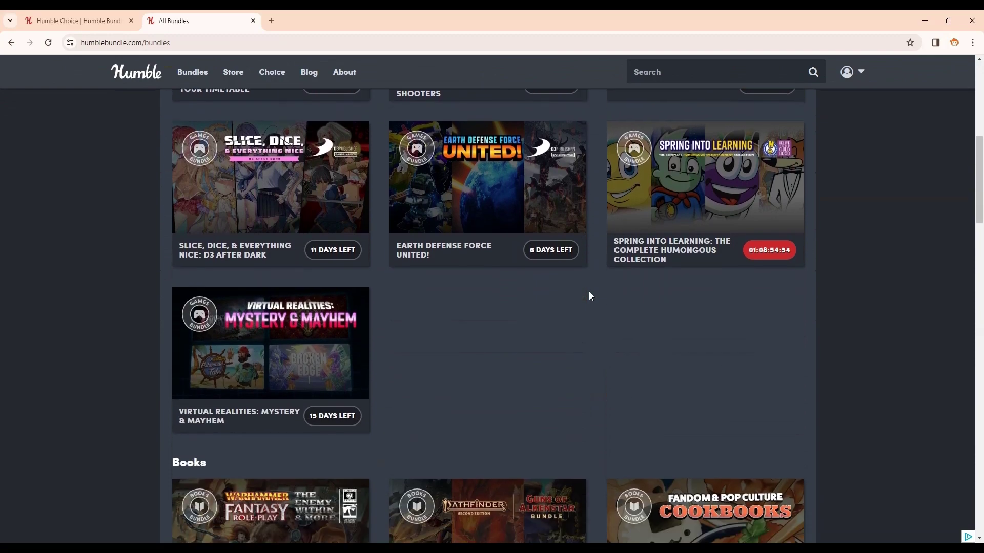
scroll(588, 292, "down", 1)
scroll(588, 291, "down", 2)
scroll(588, 291, "down", 1)
Close the All Bundles tab to land back on the Humble Choice page
key("ctrl+w")
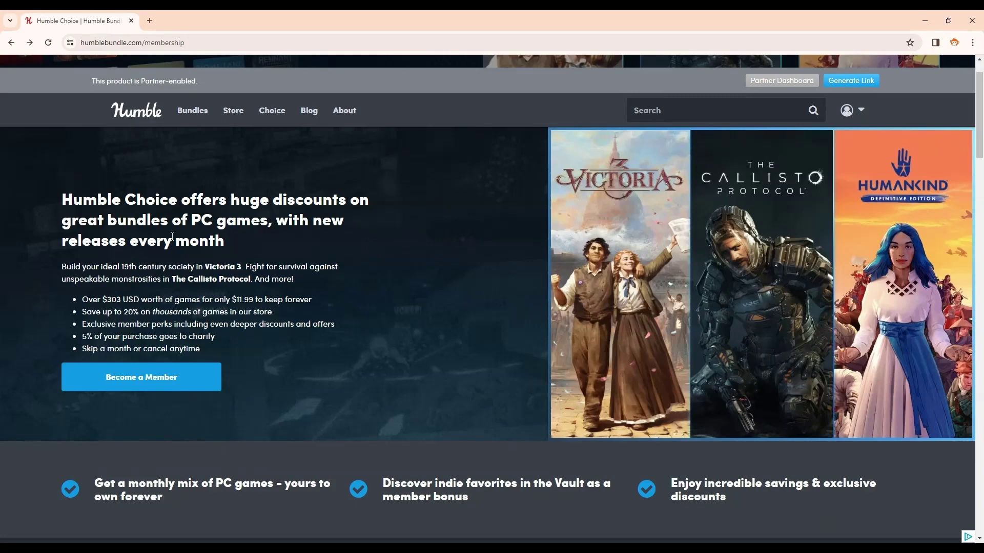
scroll(338, 262, "down", 1)
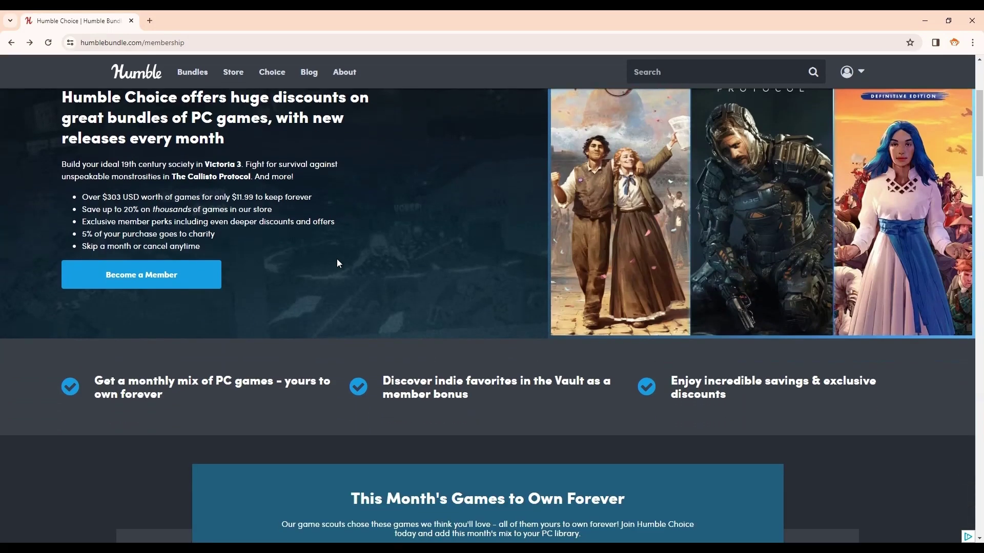
scroll(337, 262, "down", 1)
scroll(339, 263, "down", 2)
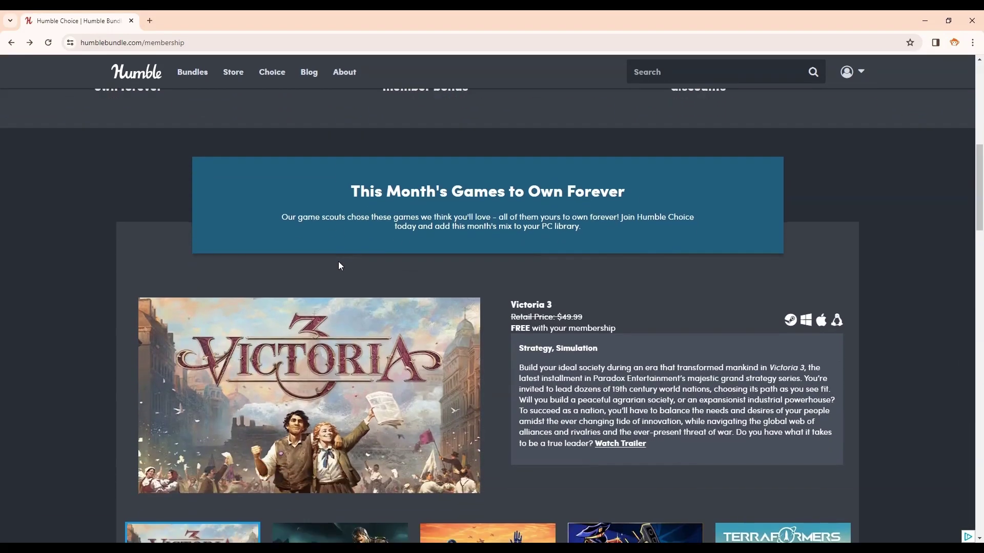
scroll(339, 265, "down", 2)
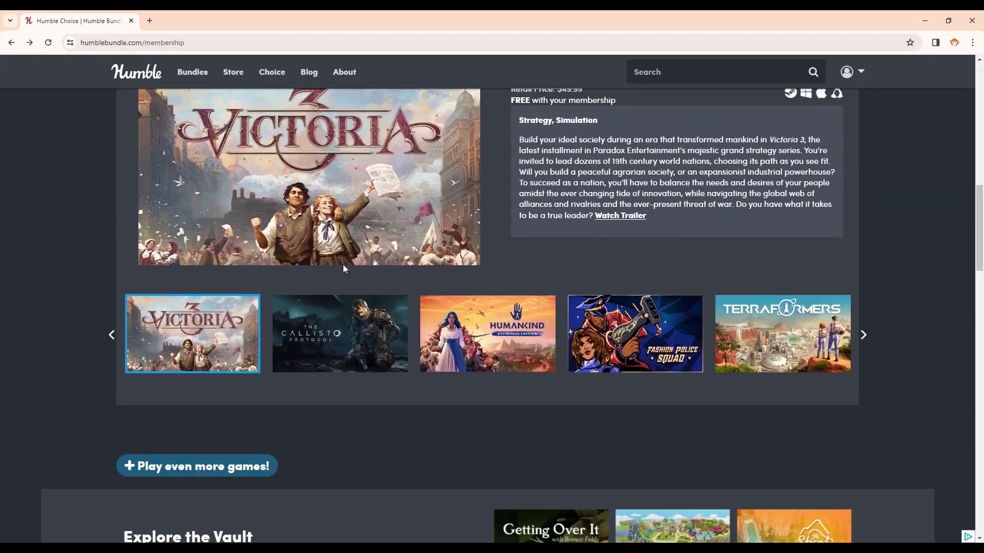
scroll(343, 268, "down", 1)
scroll(345, 270, "down", 3)
scroll(344, 270, "down", 1)
scroll(344, 265, "down", 1)
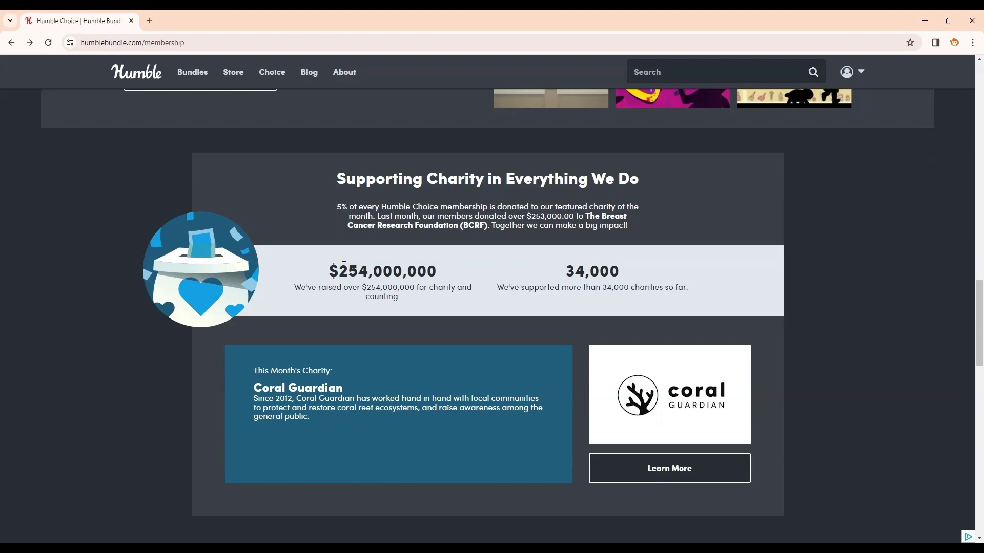
scroll(344, 266, "up", 2)
scroll(343, 266, "up", 1)
scroll(343, 265, "up", 3)
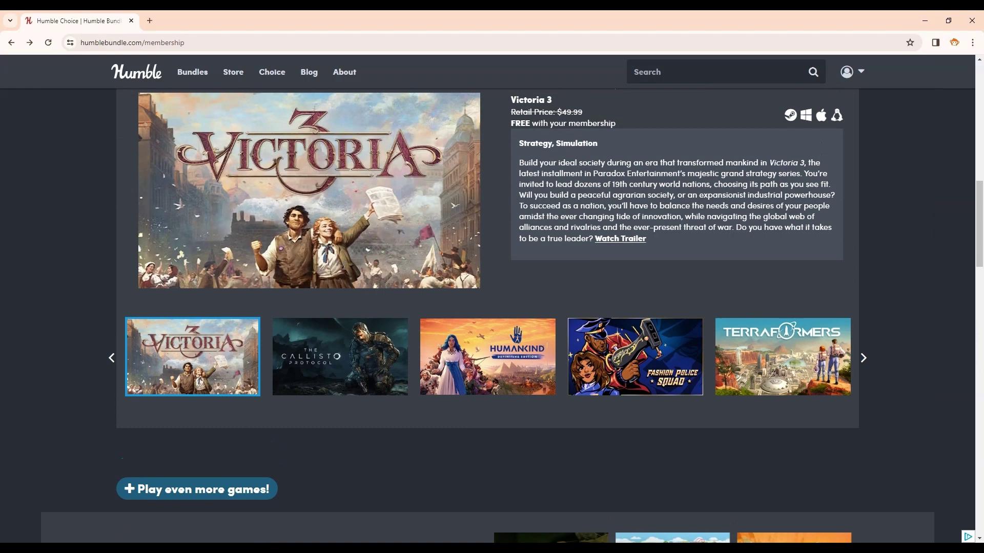
scroll(342, 268, "up", 1)
scroll(342, 265, "up", 2)
scroll(344, 266, "up", 1)
scroll(343, 265, "up", 3)
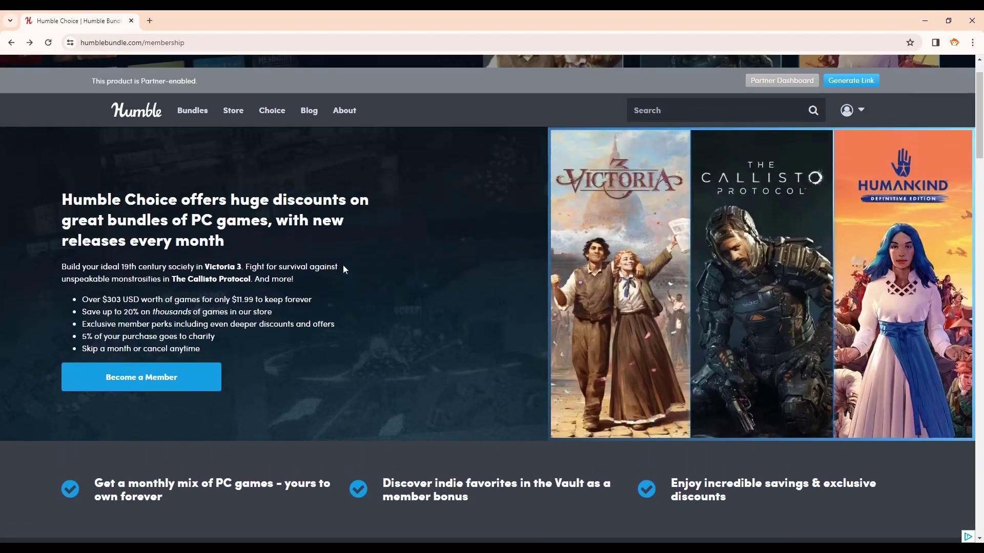
scroll(344, 265, "up", 1)
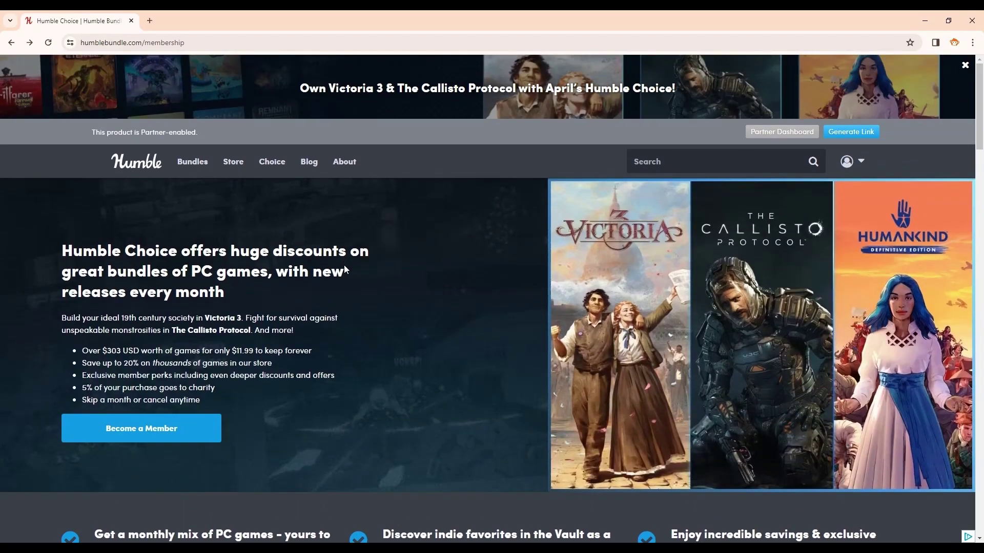